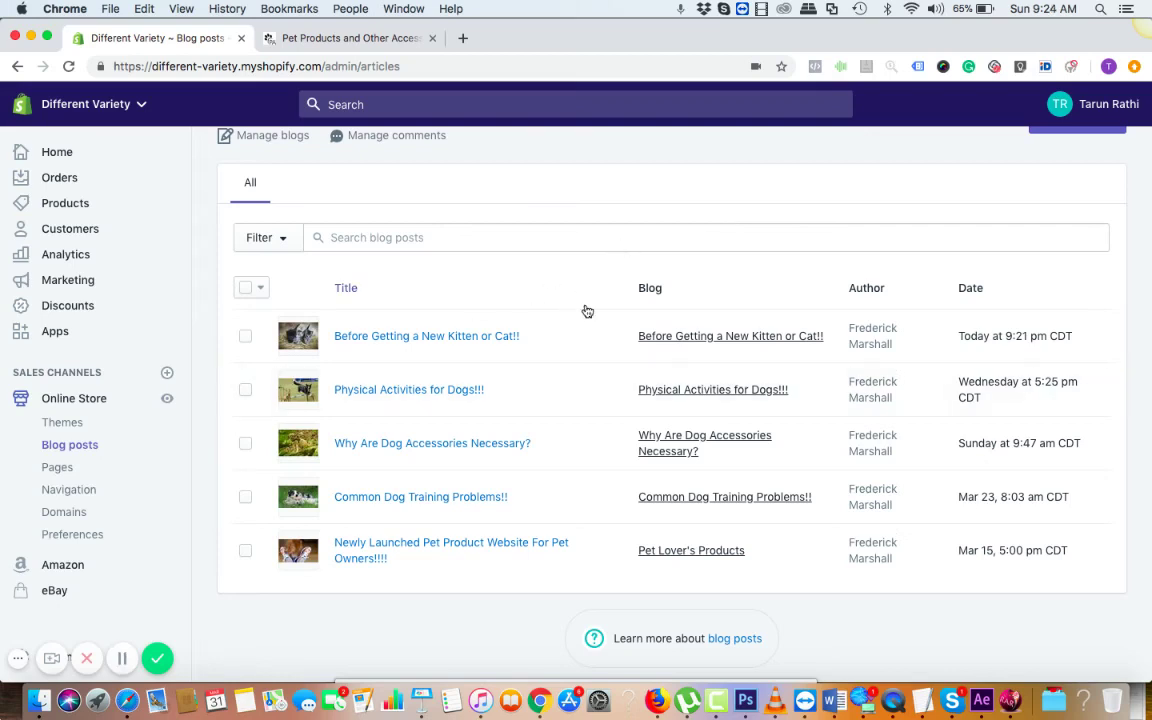
Open the Main menu in the online store's navigation settings and check the items nested under Blog Post
scroll(596, 430, down, 2)
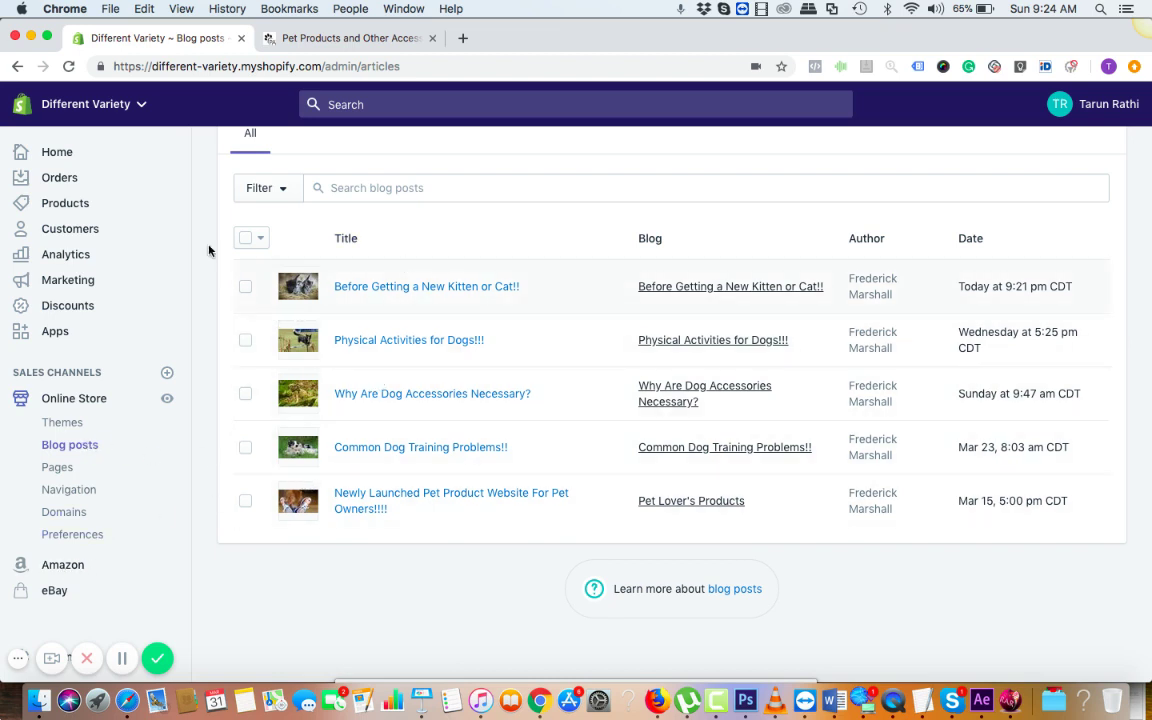
click(95, 497)
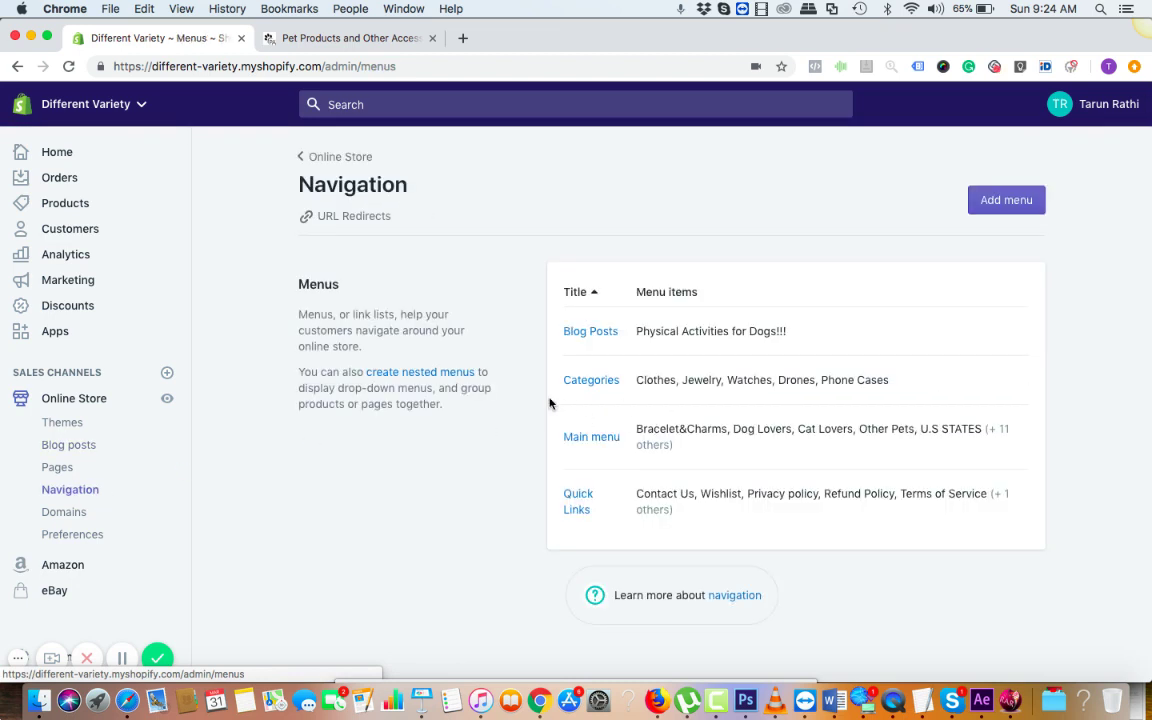
scroll(806, 425, down, 1)
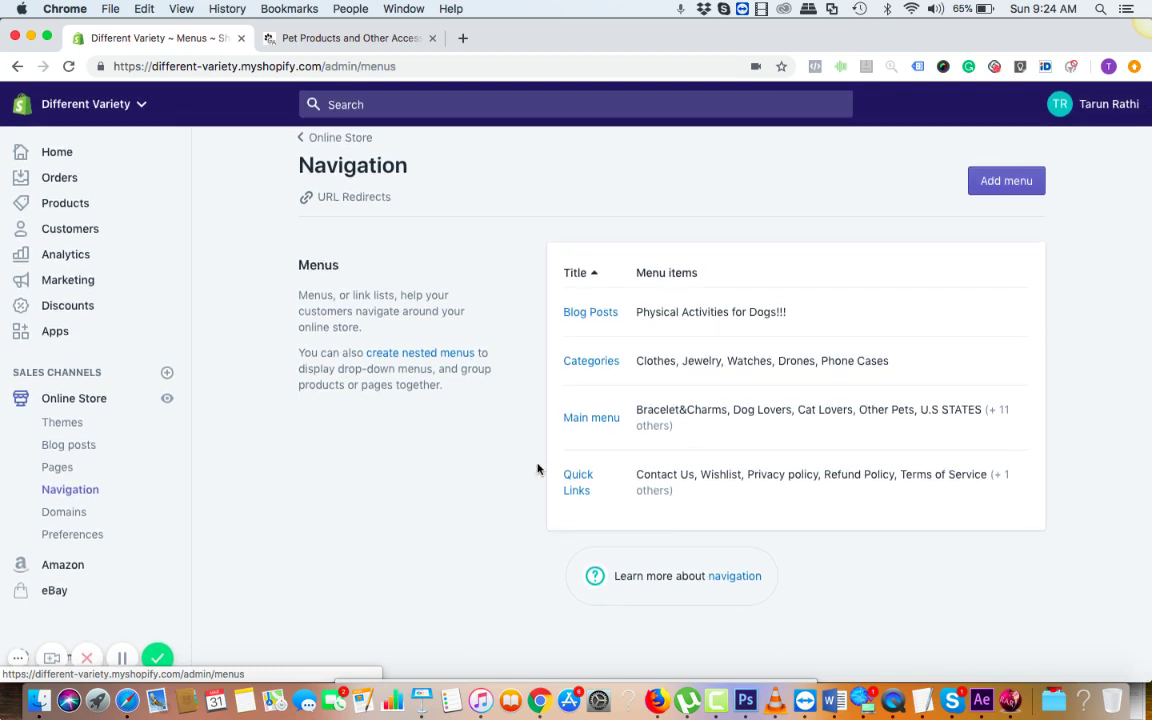
click(604, 418)
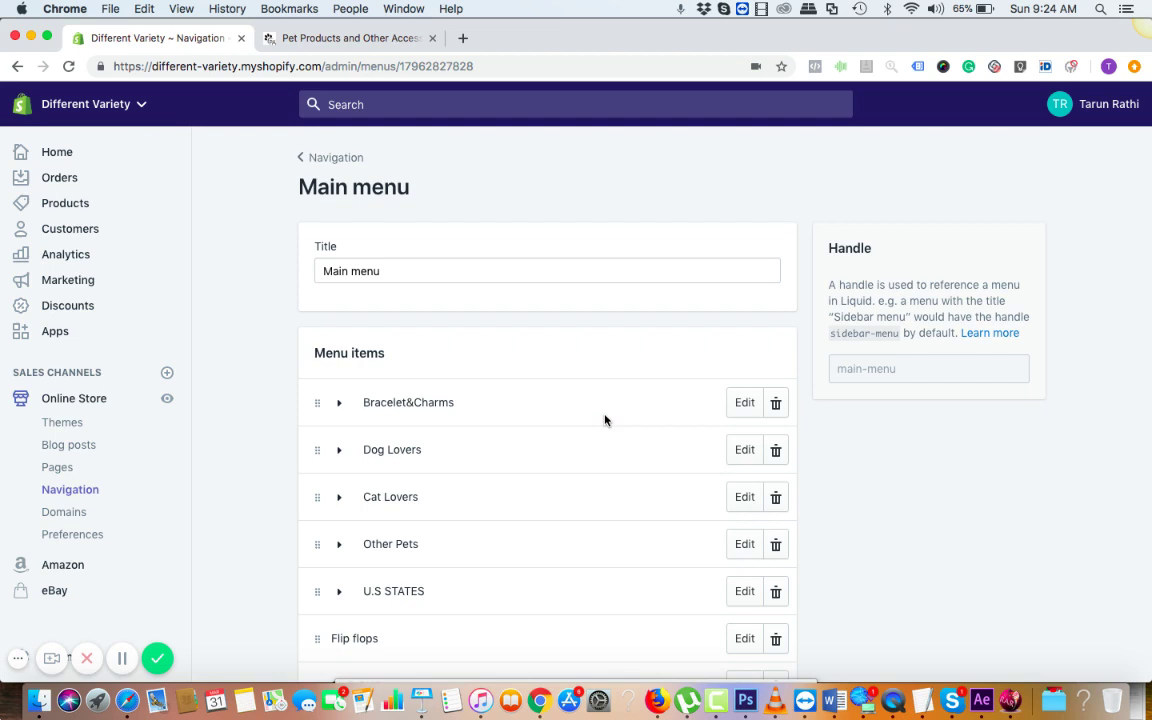
scroll(604, 418, down, 10)
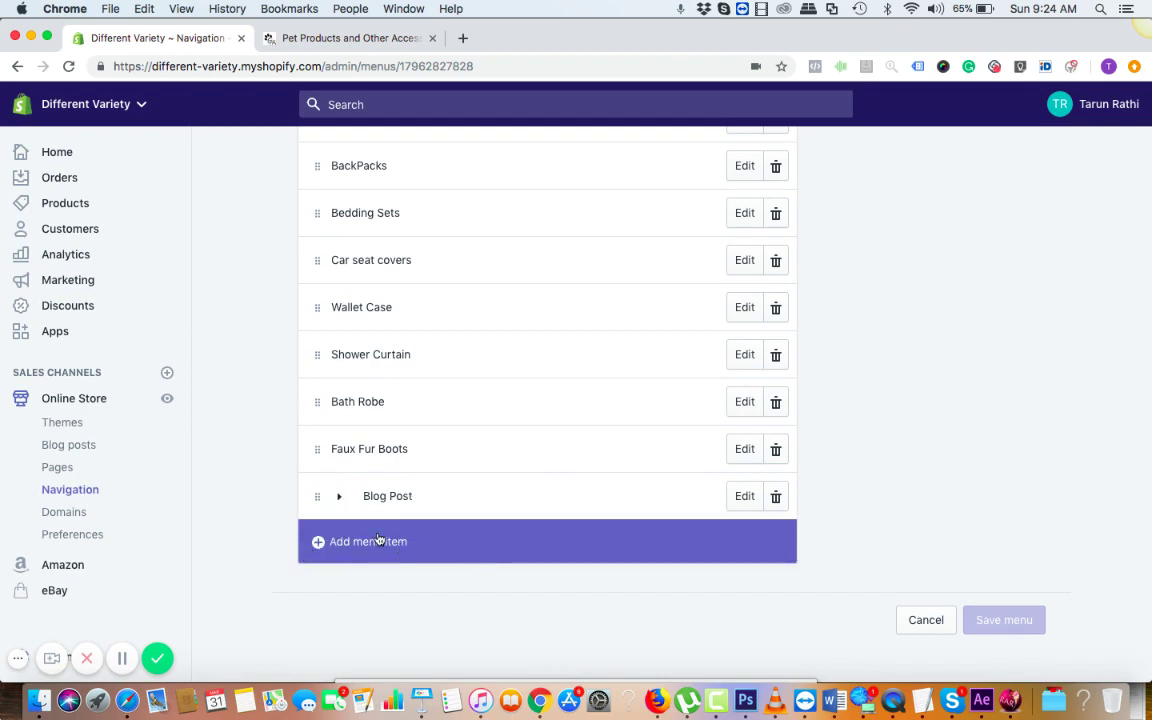
click(338, 496)
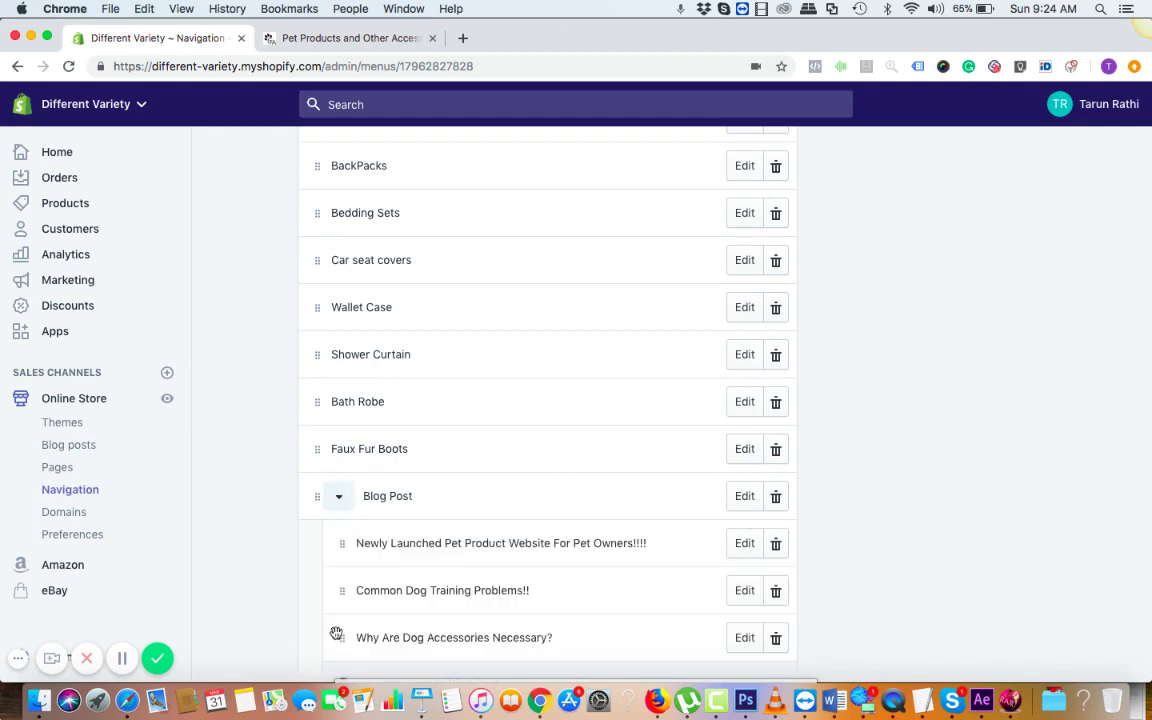
scroll(419, 585, down, 3)
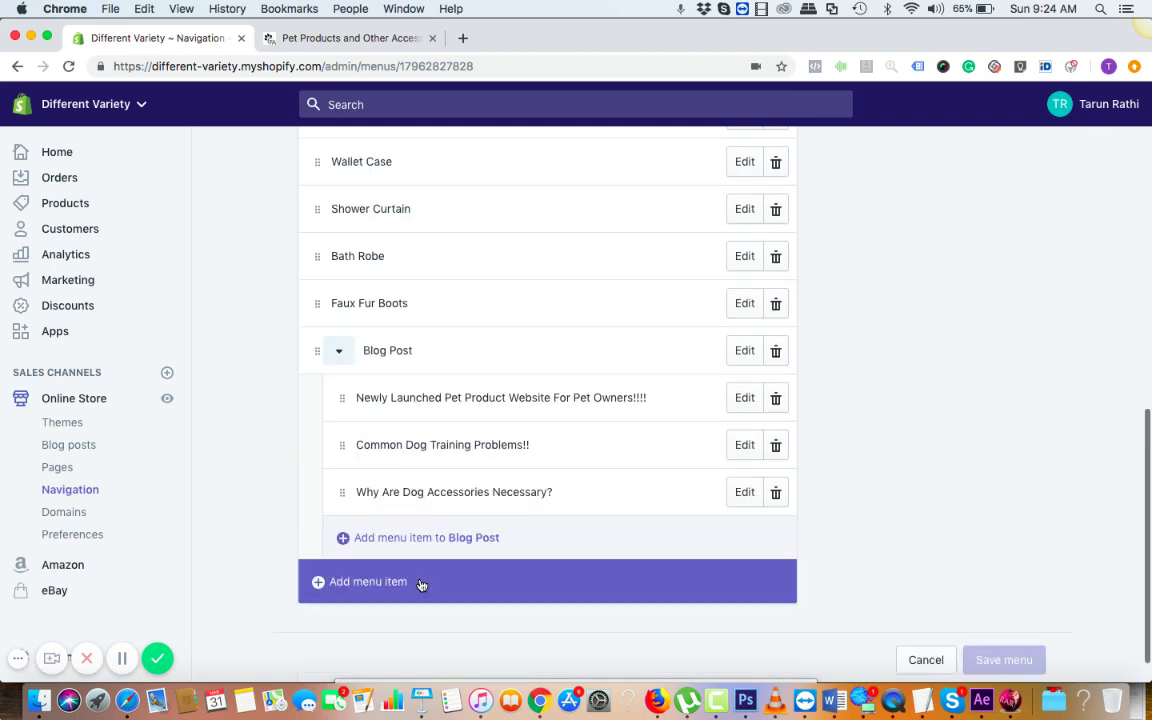
click(337, 355)
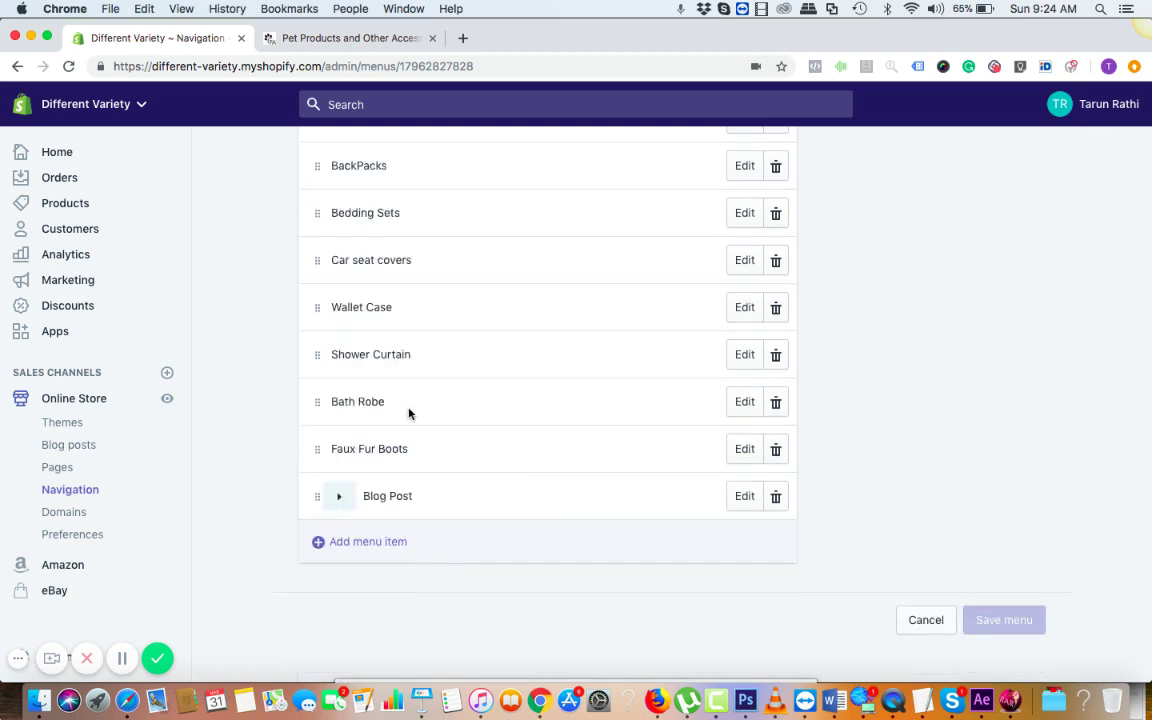
Add a menu item linked to the blog post "Physical Activities for Dogs!!!", keeping the post title as its name
click(378, 543)
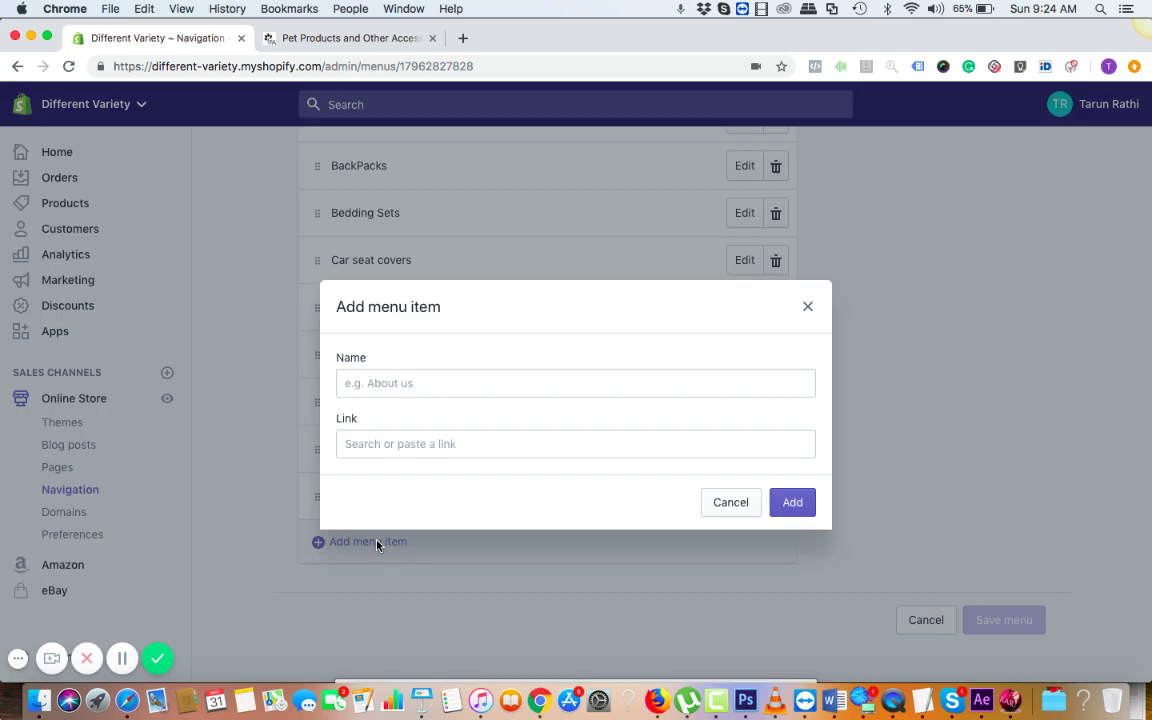
click(448, 446)
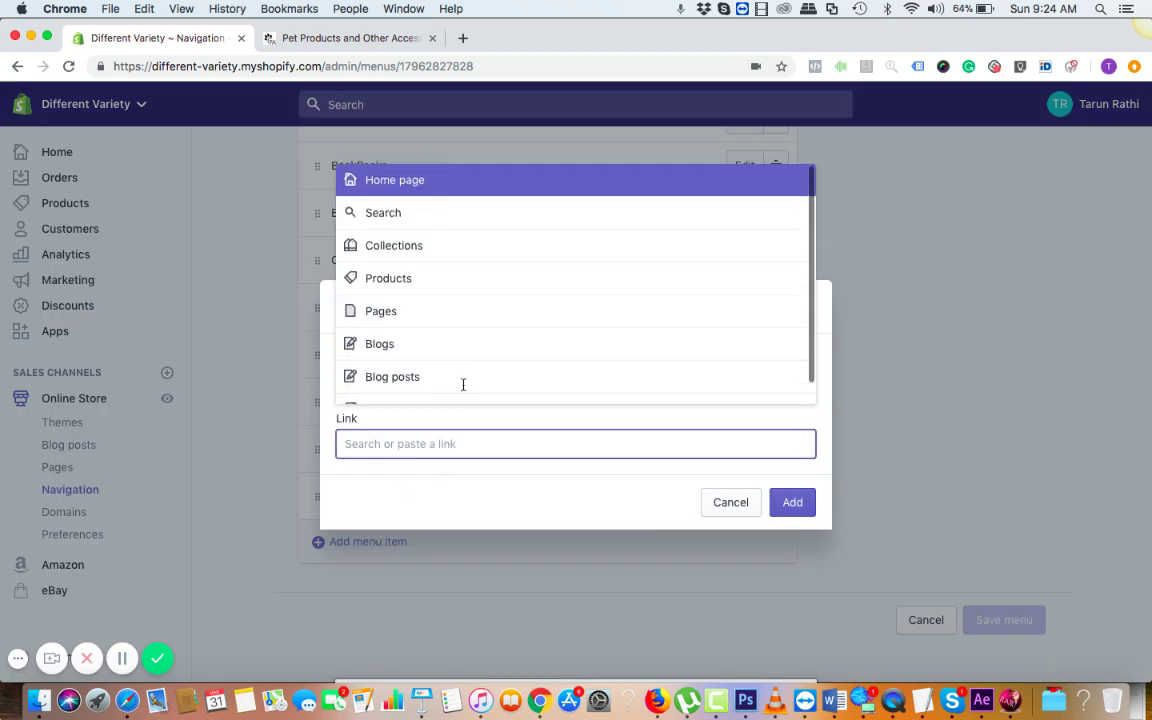
click(484, 382)
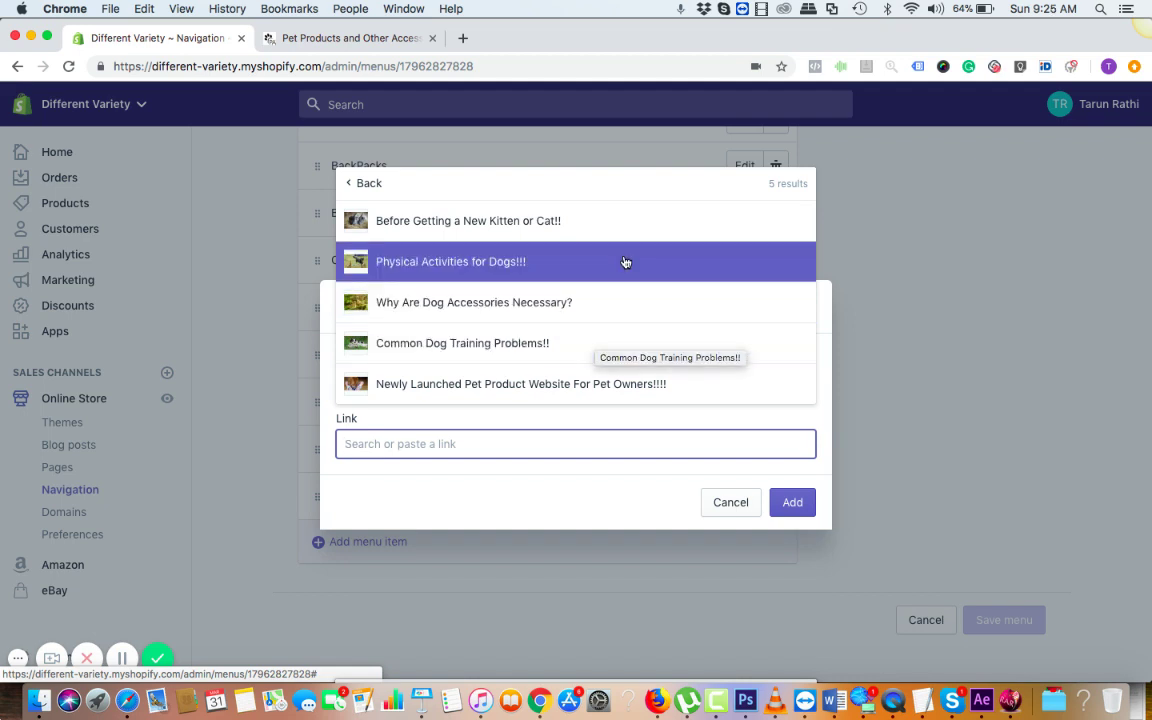
click(563, 268)
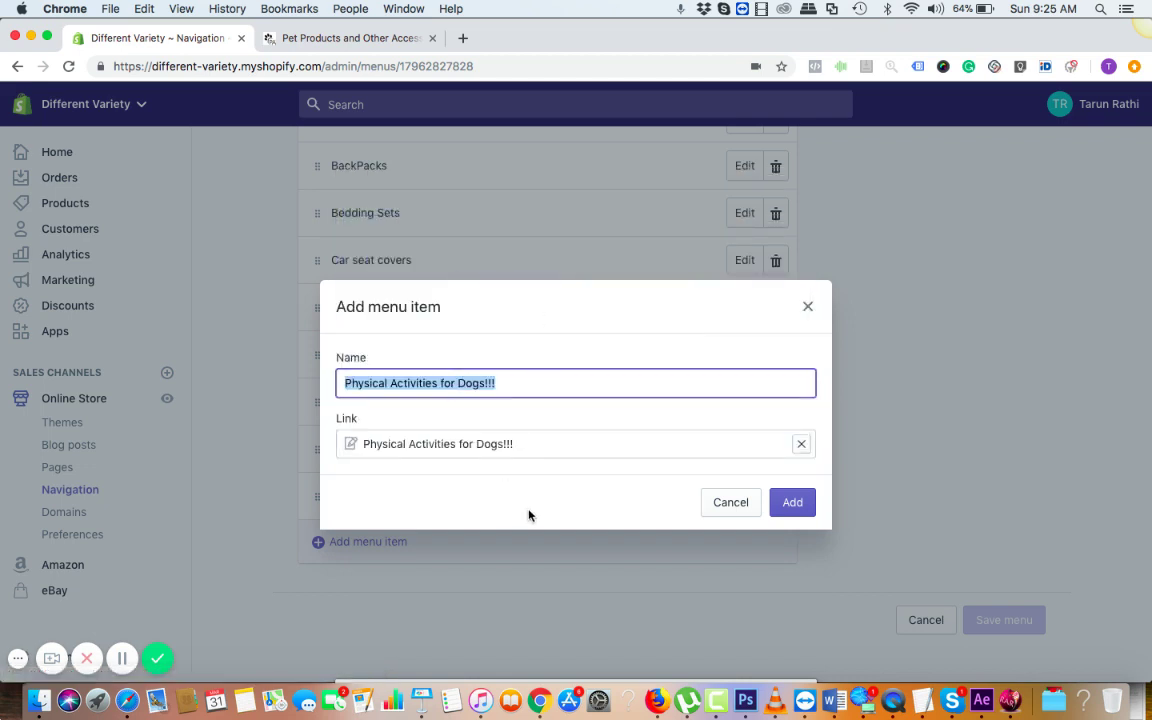
click(802, 509)
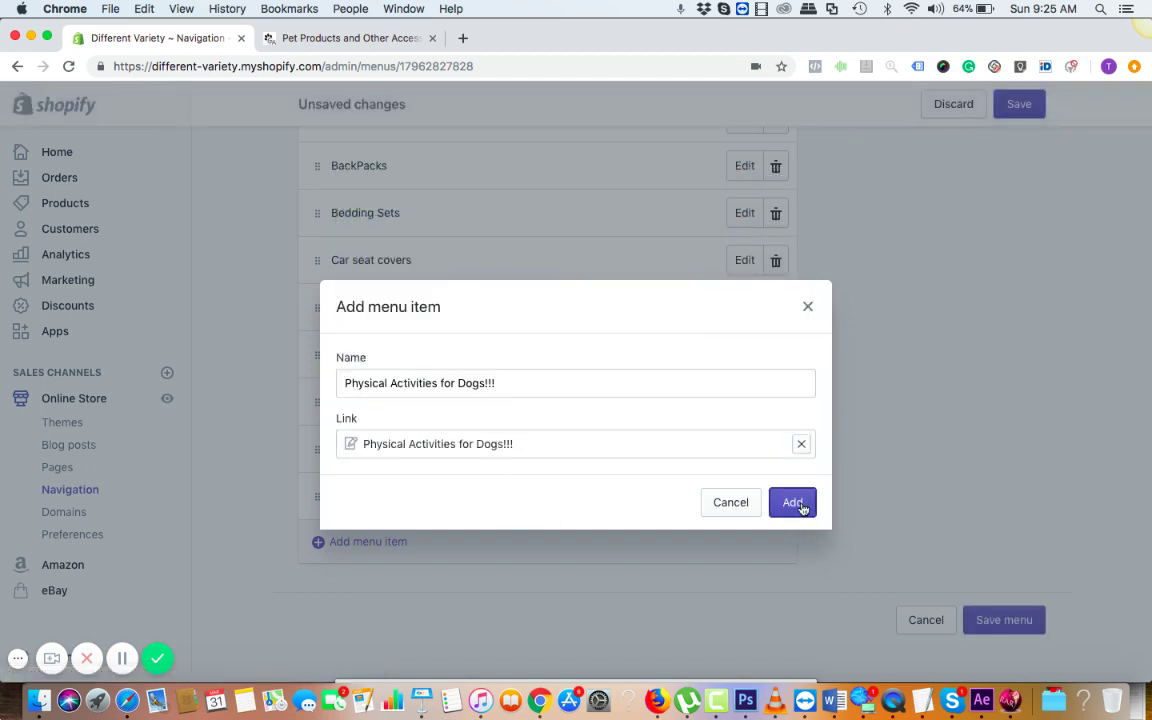
Add another menu item linked to the blog post "Before Getting a New Kitten or Cat!!"
scroll(486, 620, down, 1)
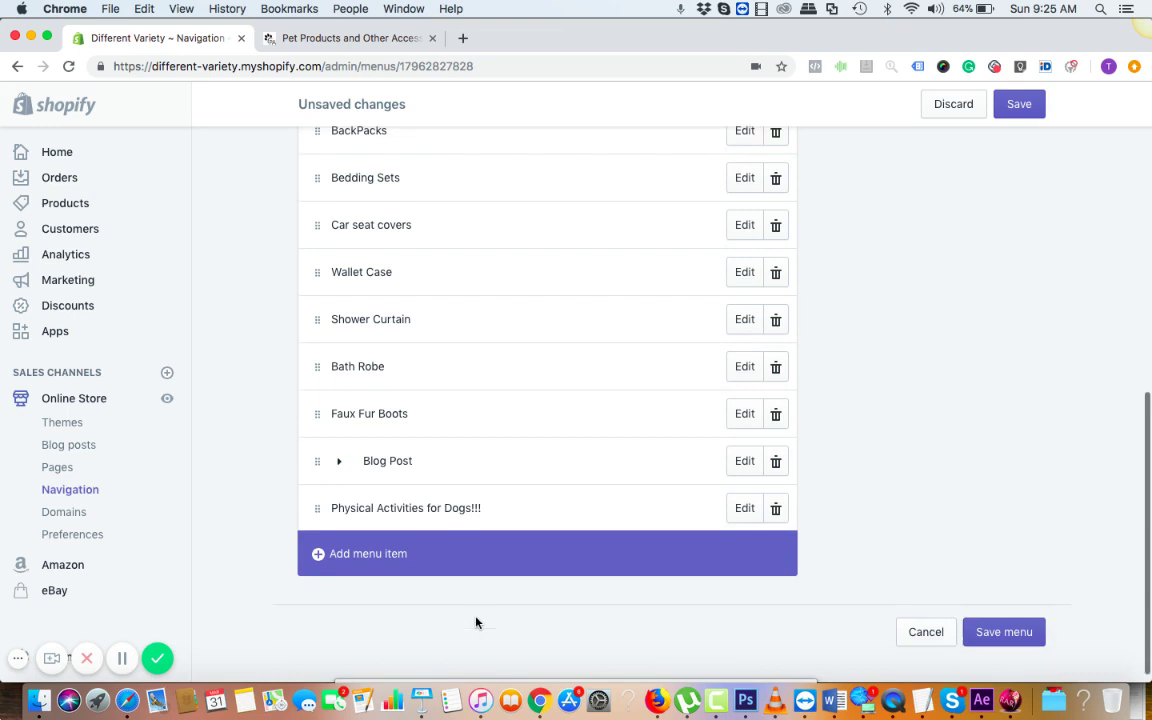
click(321, 546)
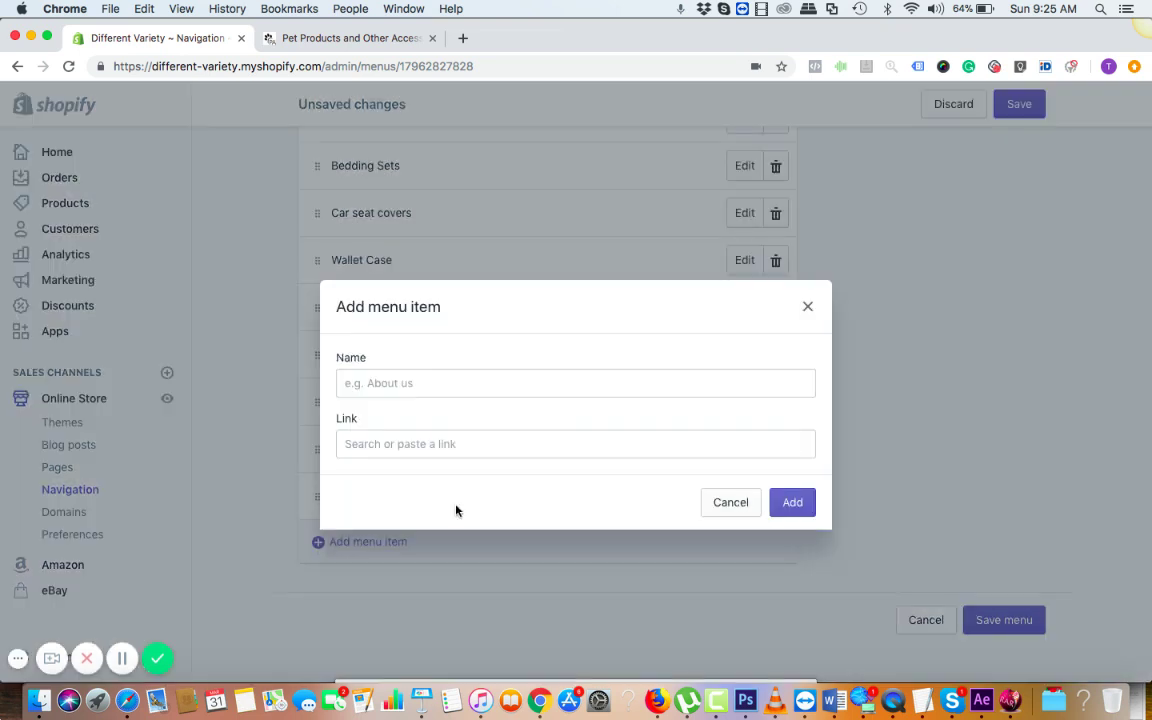
click(548, 452)
click(492, 387)
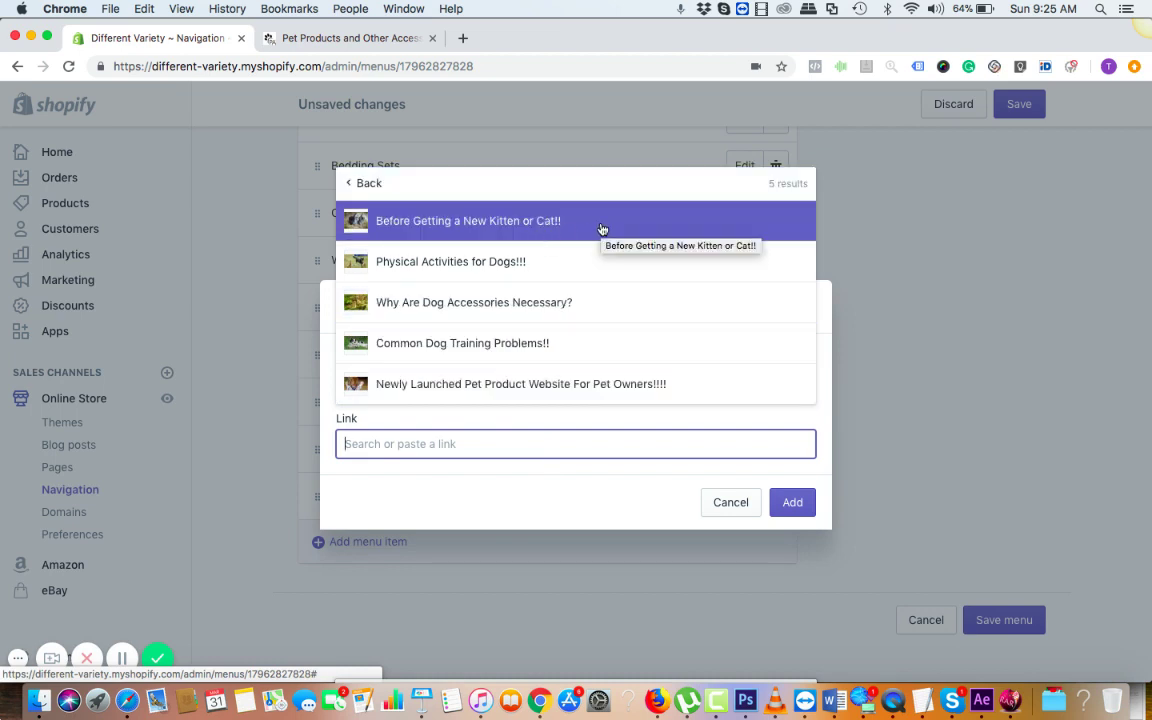
click(602, 229)
click(779, 506)
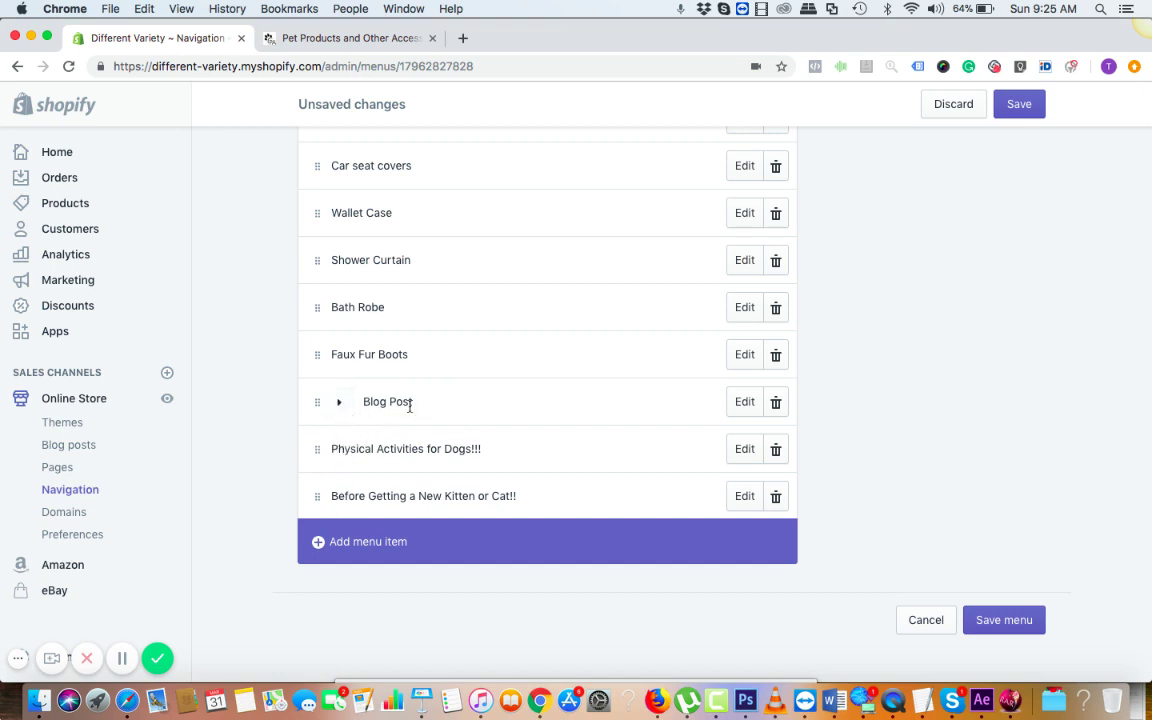
Nest "Physical Activities for Dogs!!!" under Blog Post, directly after "Common Dog Training Problems!!"
drag(317, 453, 397, 470)
drag(313, 453, 418, 468)
click(339, 401)
scroll(360, 595, down, 5)
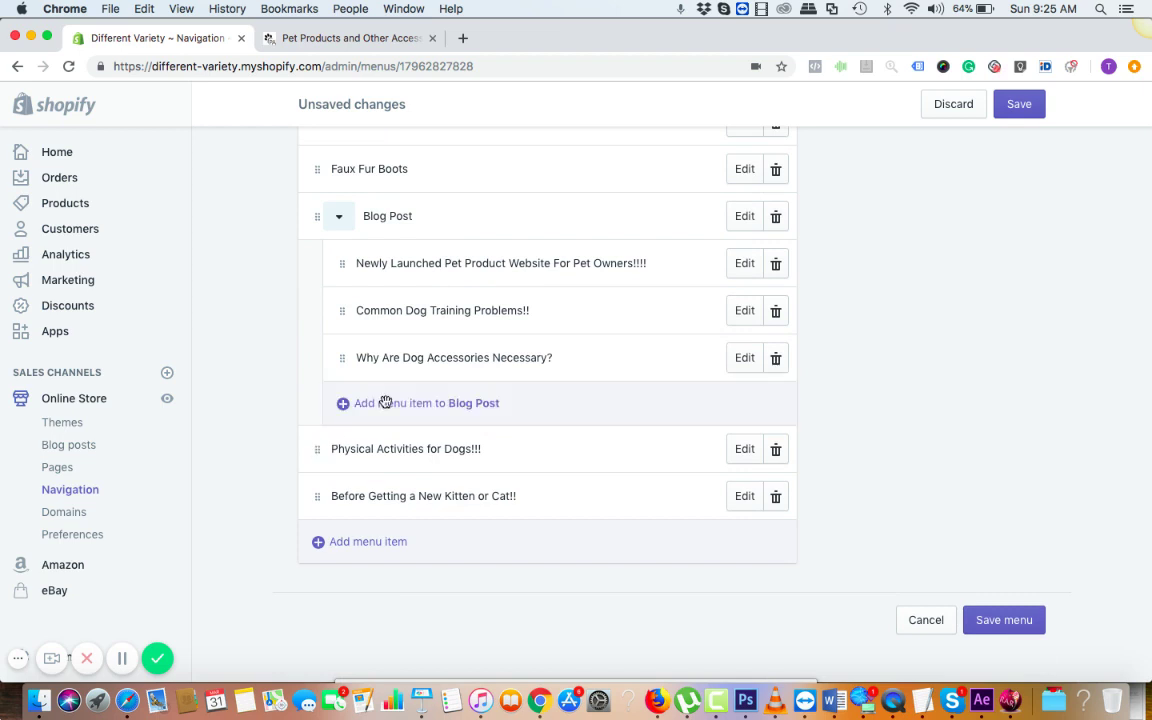
drag(412, 387, 362, 412)
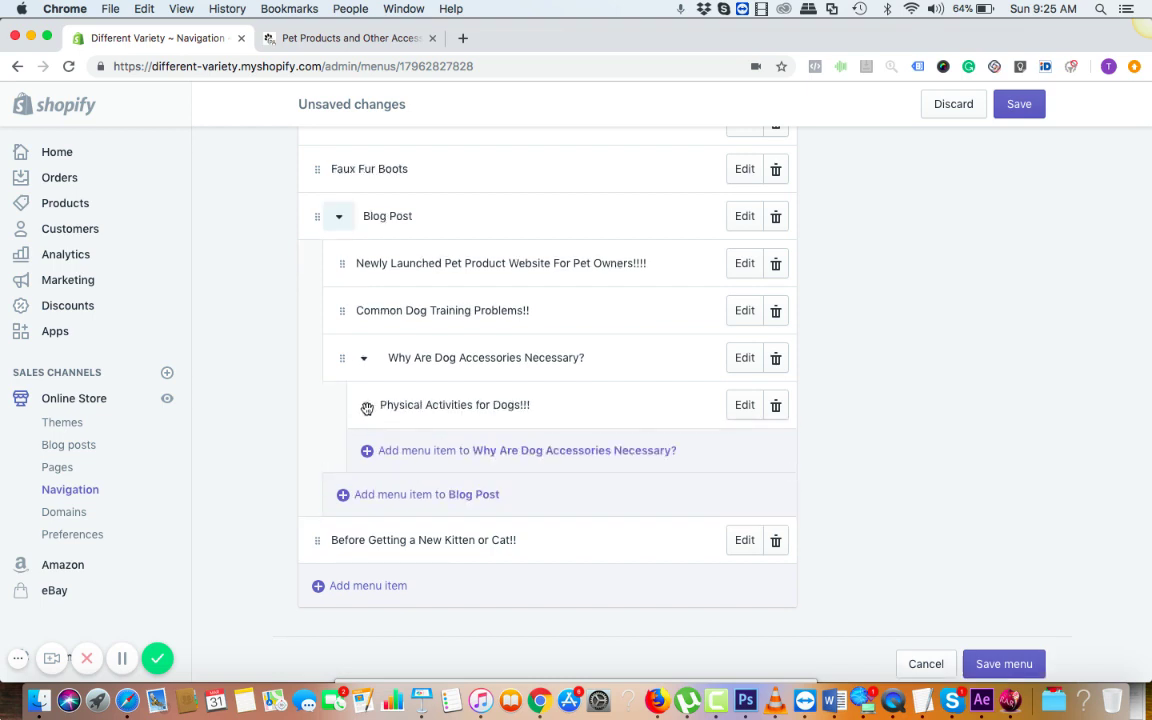
drag(367, 405, 322, 345)
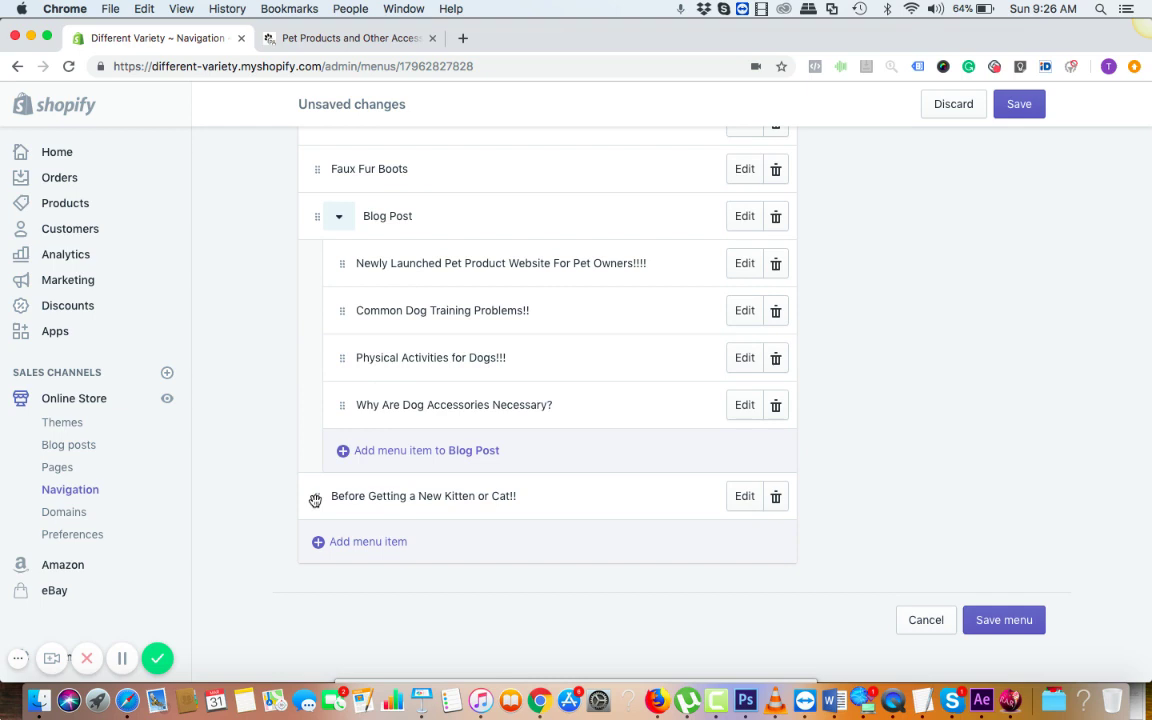
Nest "Before Getting a New Kitten or Cat!!" as the last item under Blog Post and save the menu
drag(317, 500, 330, 448)
drag(318, 499, 357, 480)
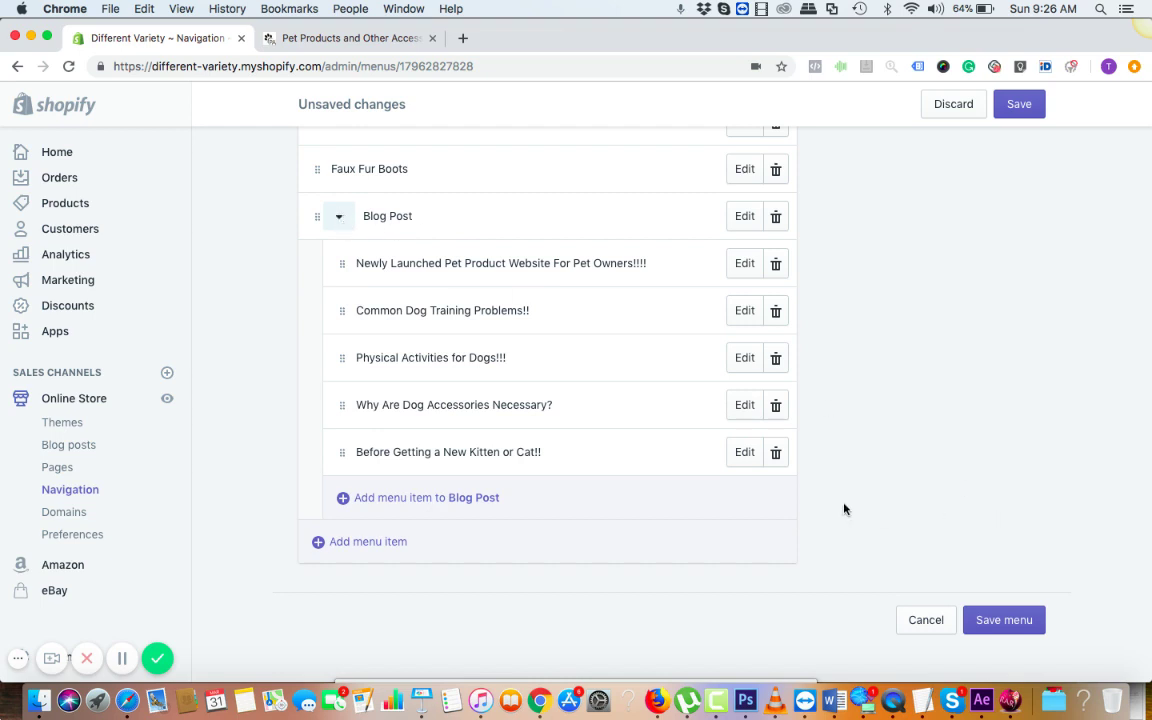
click(1020, 108)
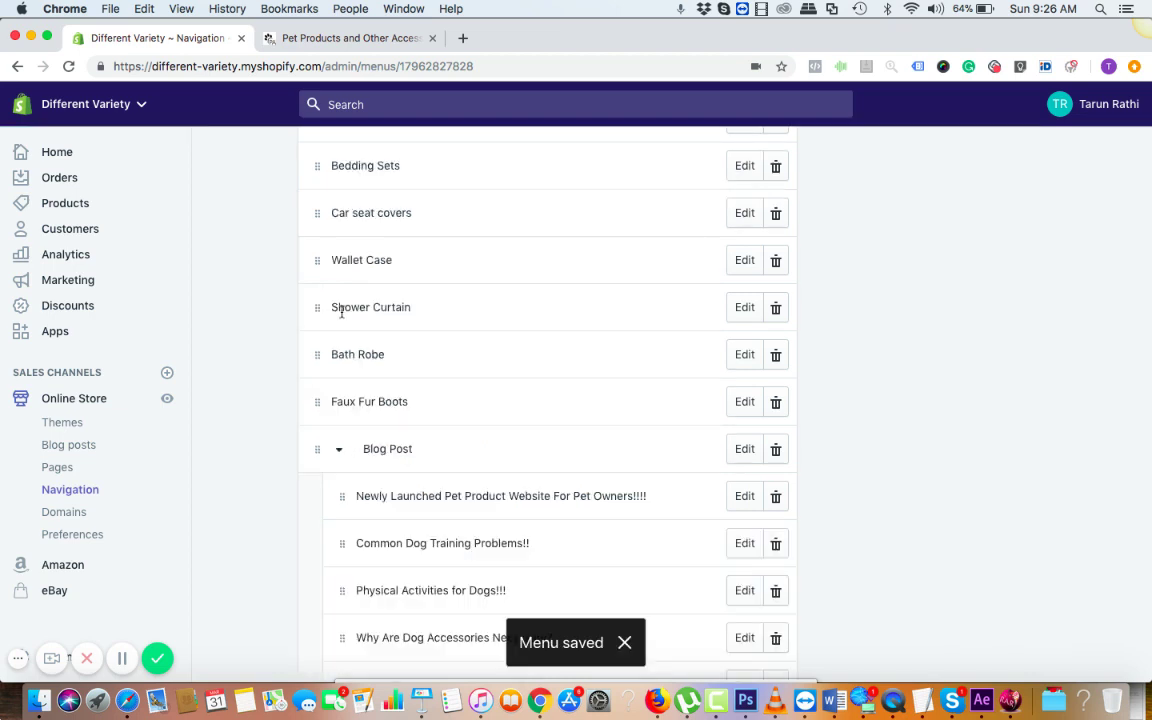
Switch to the petexquisite.com storefront, reload it and check the entries listed under its Blog Post menu
scroll(446, 457, down, 4)
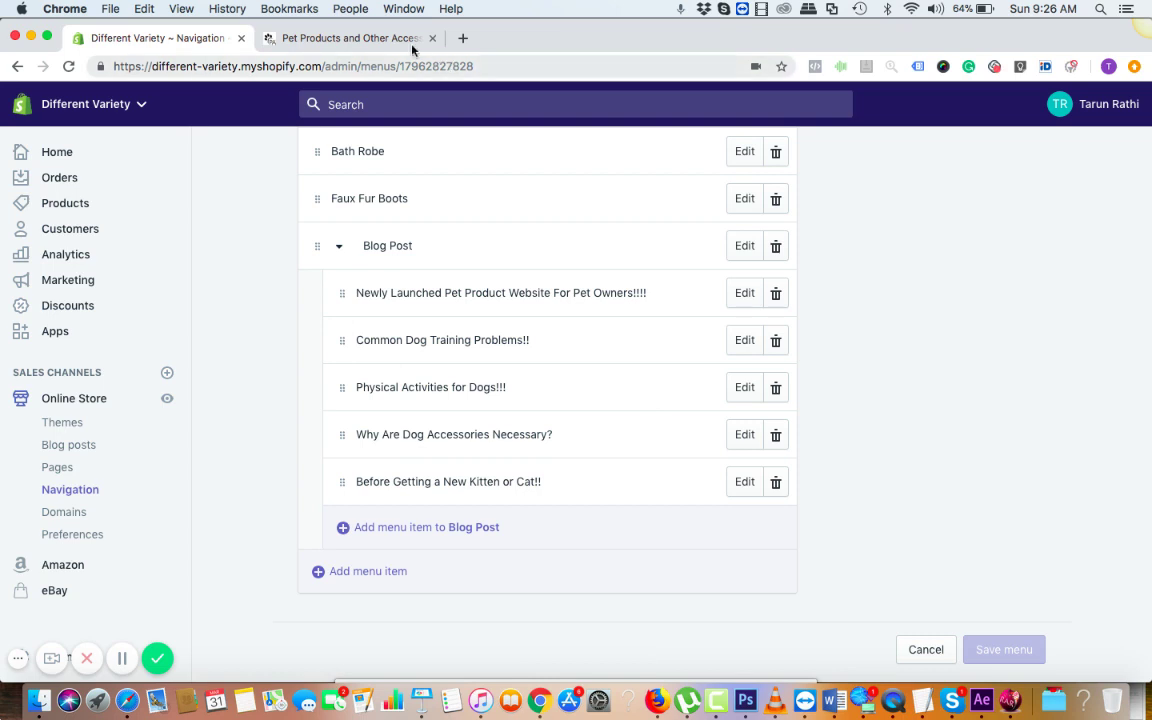
click(378, 44)
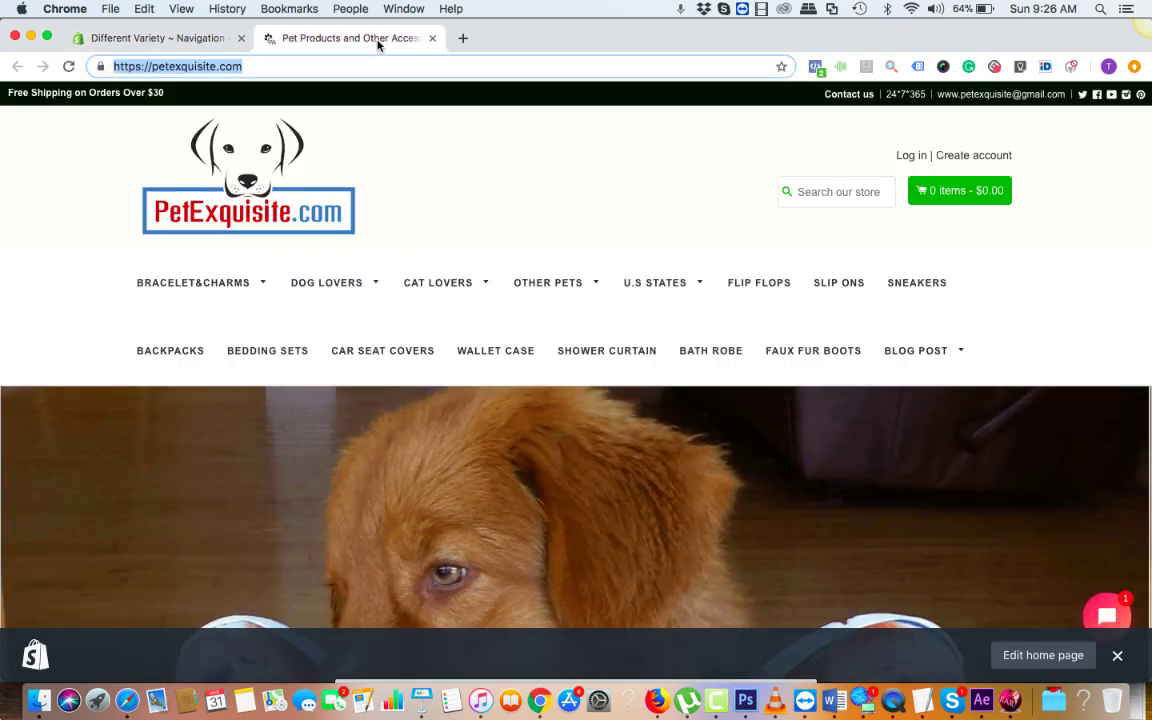
mouse_move(928, 358)
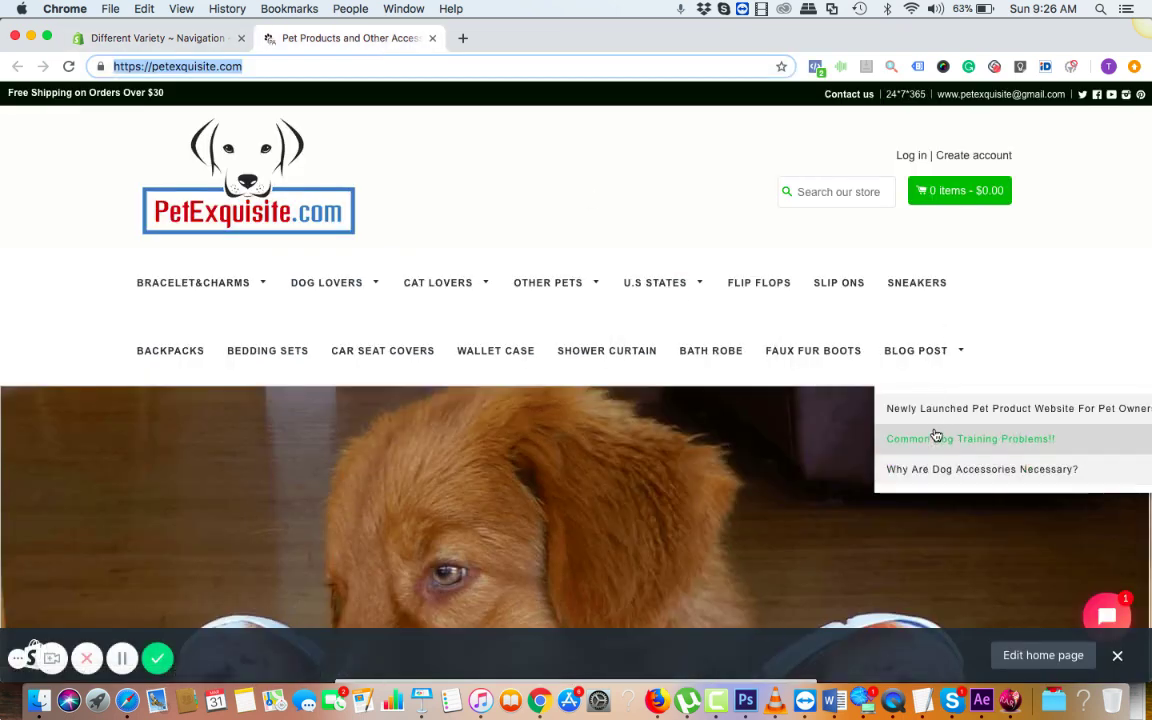
click(368, 70)
key(Return)
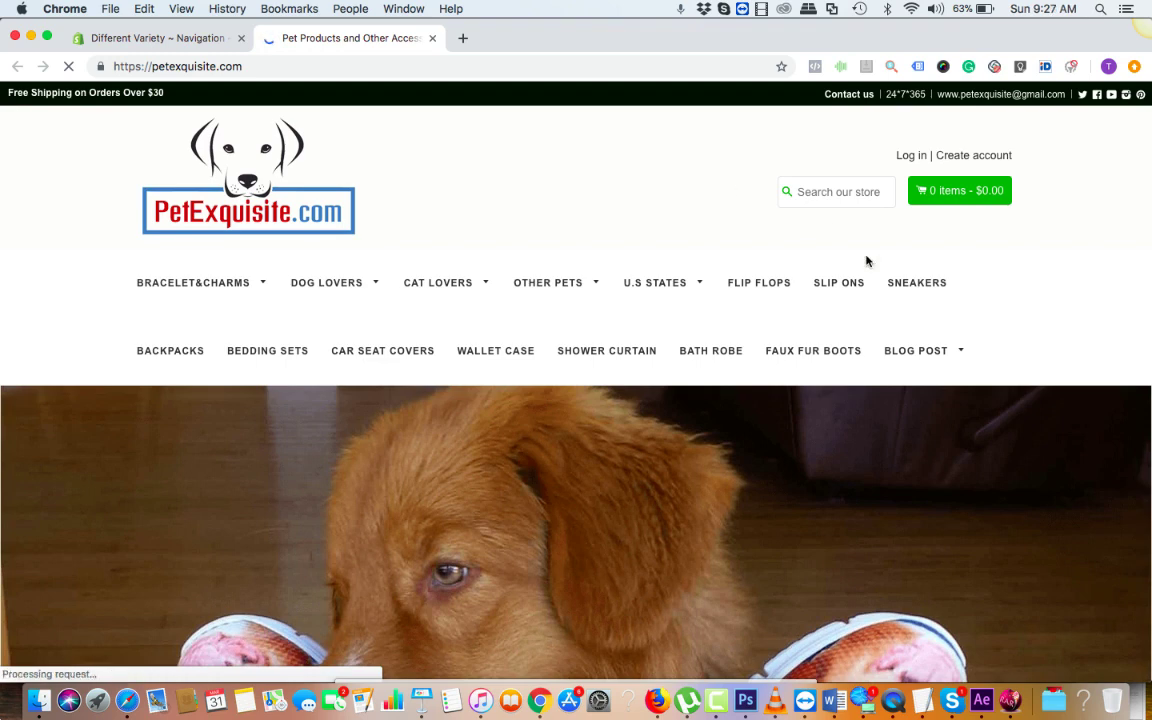
mouse_move(961, 352)
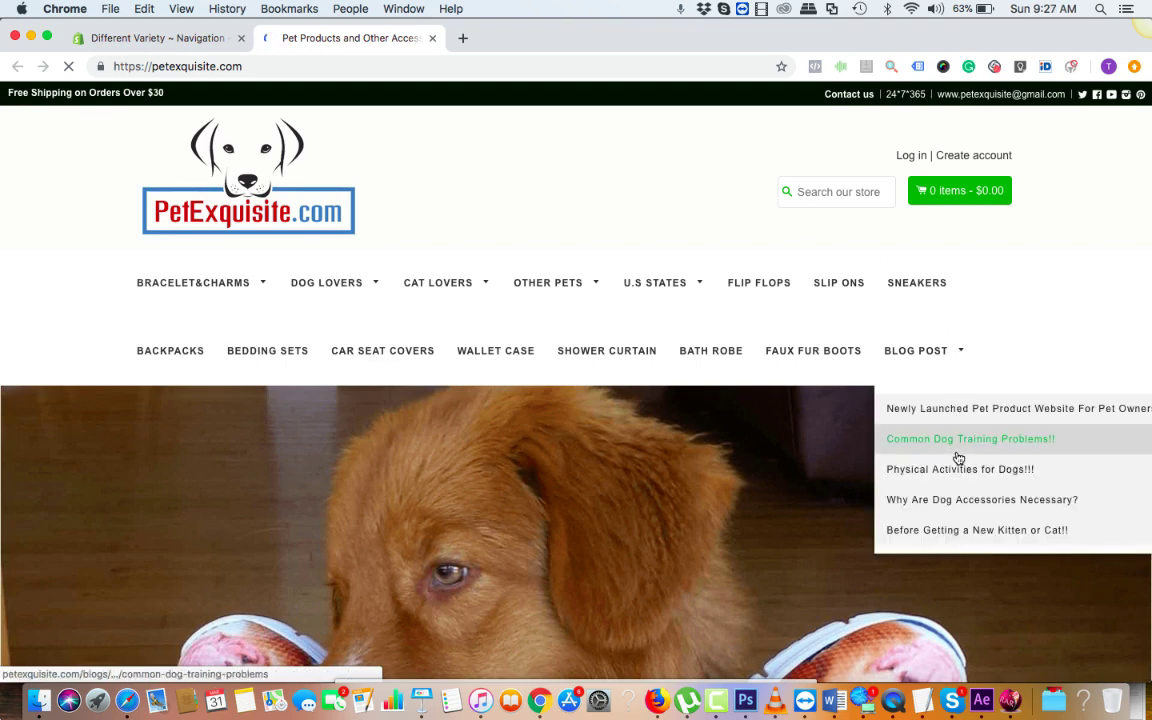